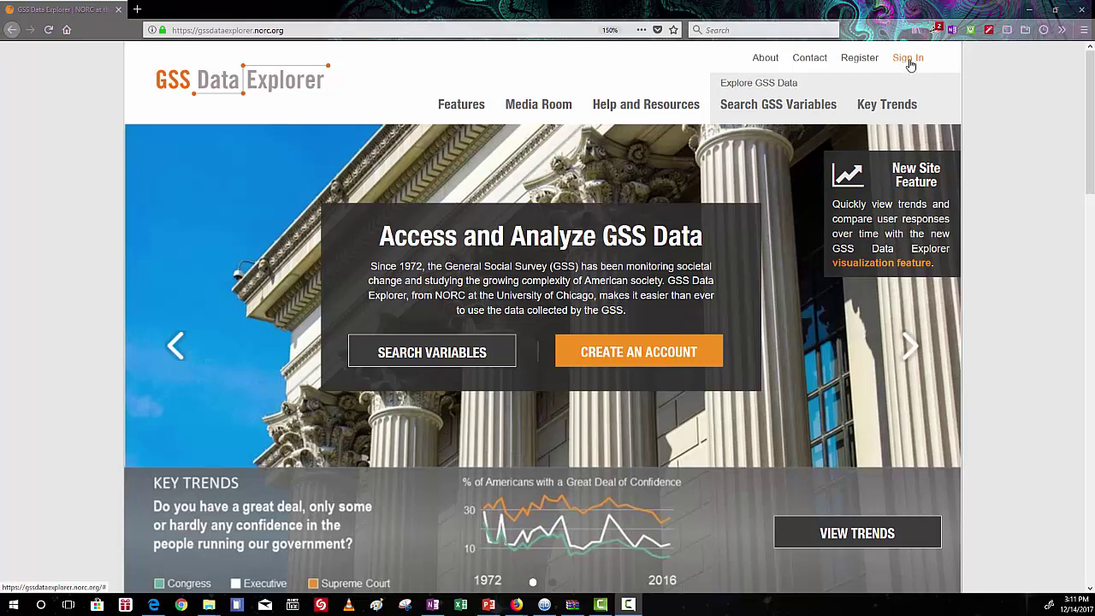
Sign in with the saved credentials and browse the five MyGSS project cards
{"action": "left_click", "coordinate": [907, 60]}
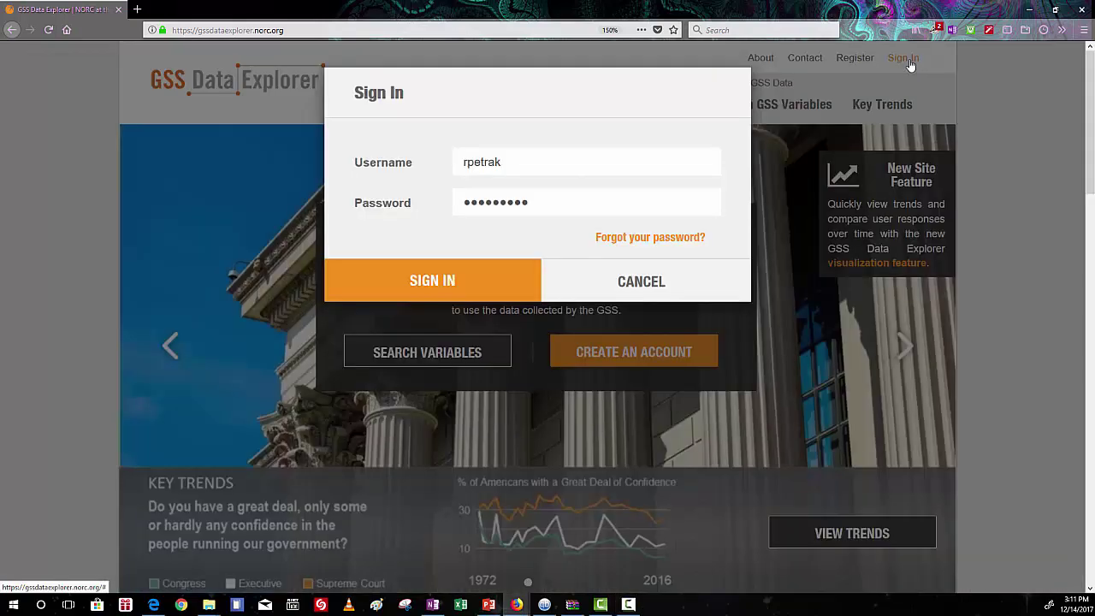
{"action": "left_click", "coordinate": [487, 297]}
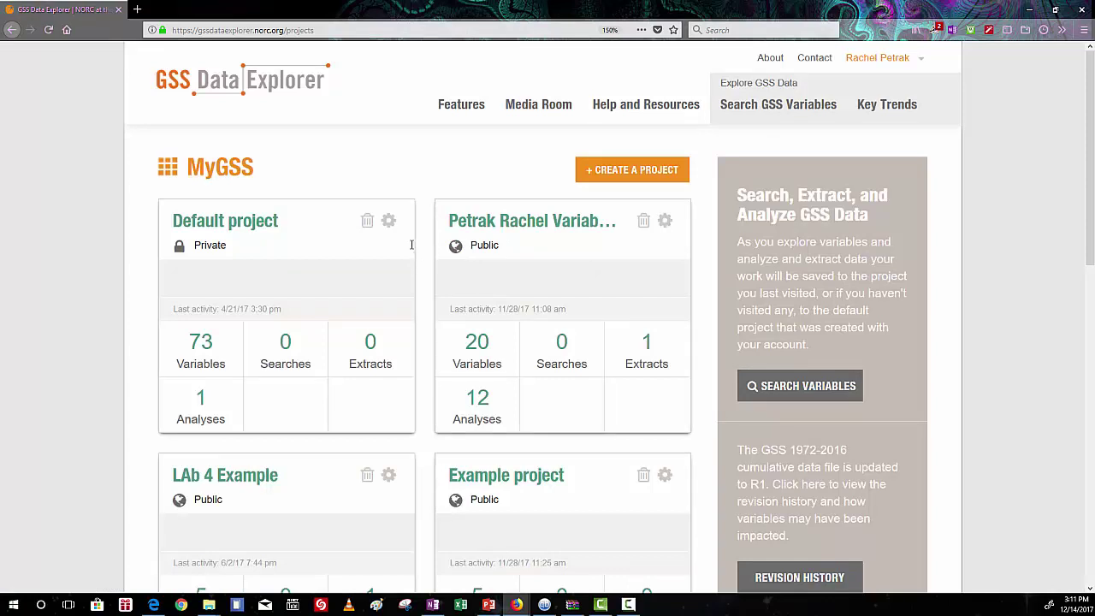
{"action": "scroll", "coordinate": [411, 245], "scroll_direction": "down", "scroll_amount": 2}
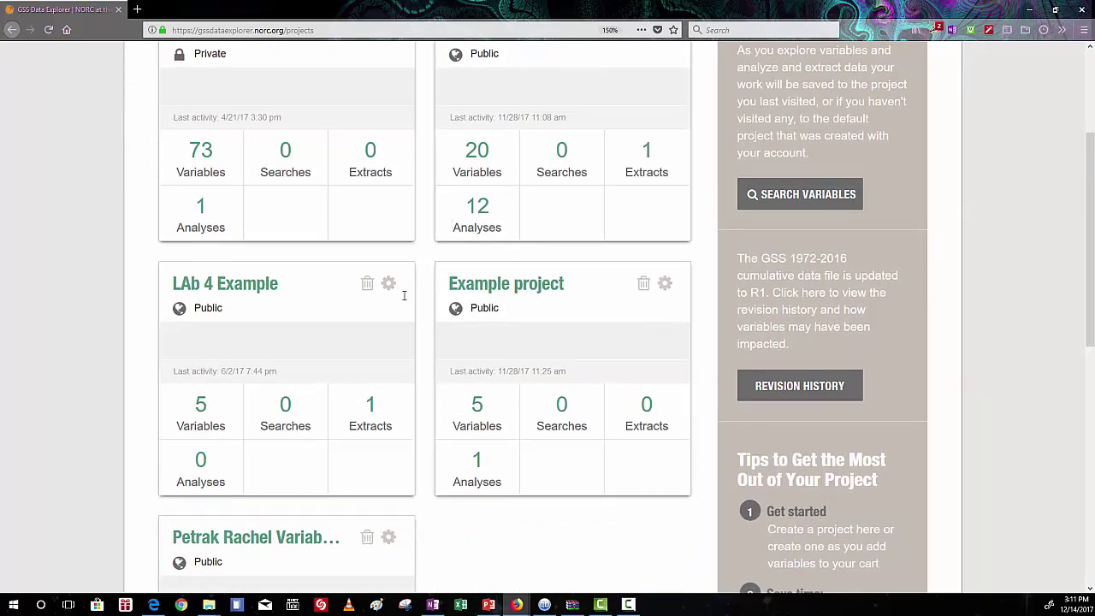
{"action": "scroll", "coordinate": [404, 295], "scroll_direction": "down", "scroll_amount": 1}
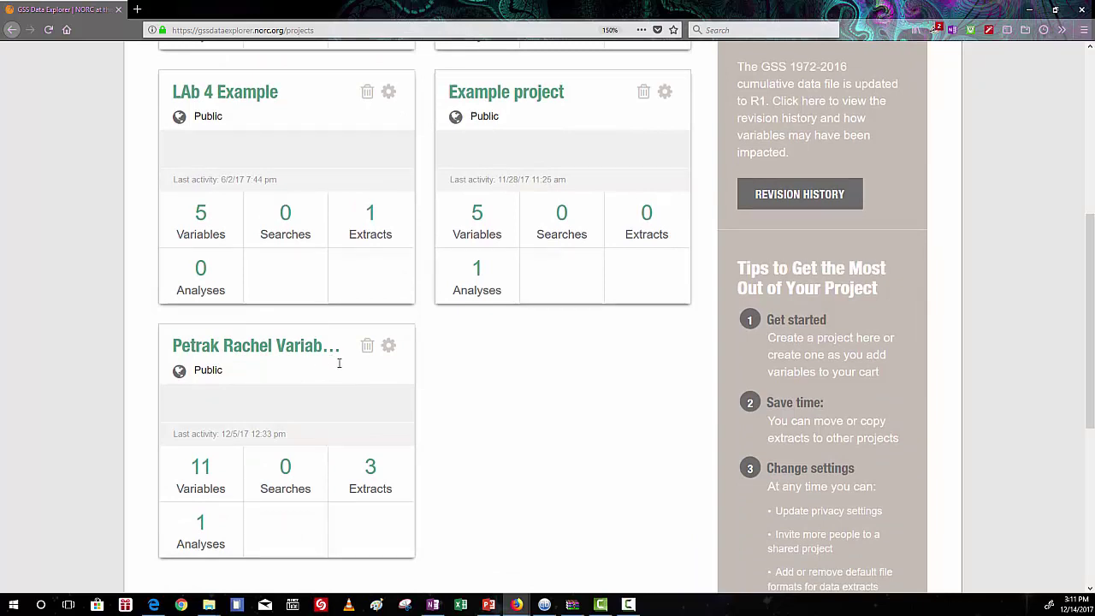
Open Variables of Interest F17 and review its 11 variables, Self-Empl by Sex analysis and three extracts
{"action": "left_click", "coordinate": [260, 353]}
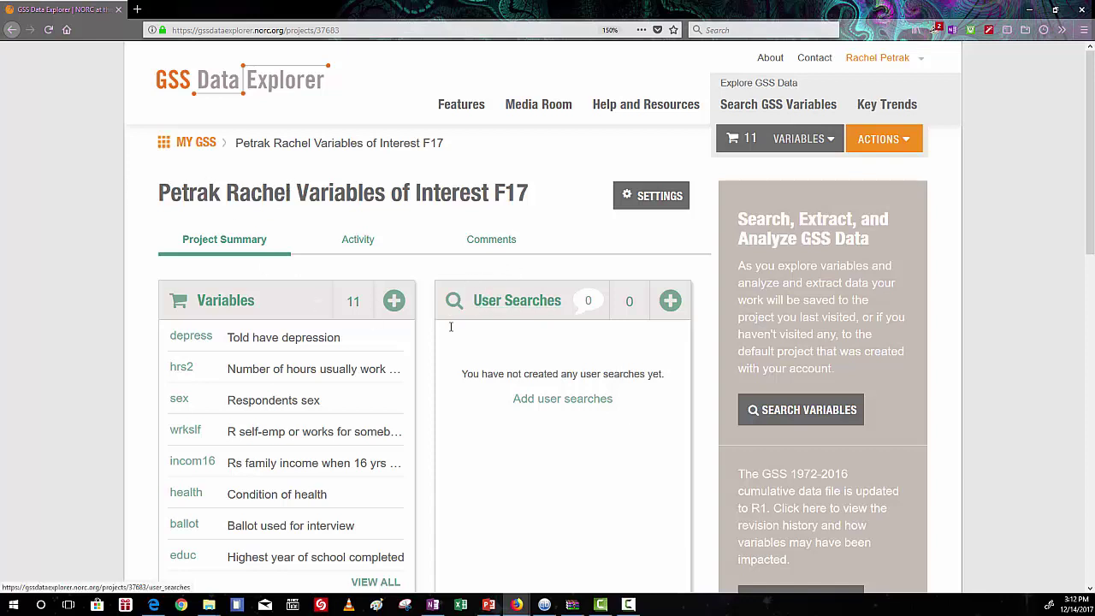
{"action": "scroll", "coordinate": [323, 377], "scroll_direction": "down", "scroll_amount": 3}
{"action": "scroll", "coordinate": [324, 377], "scroll_direction": "up", "scroll_amount": 1}
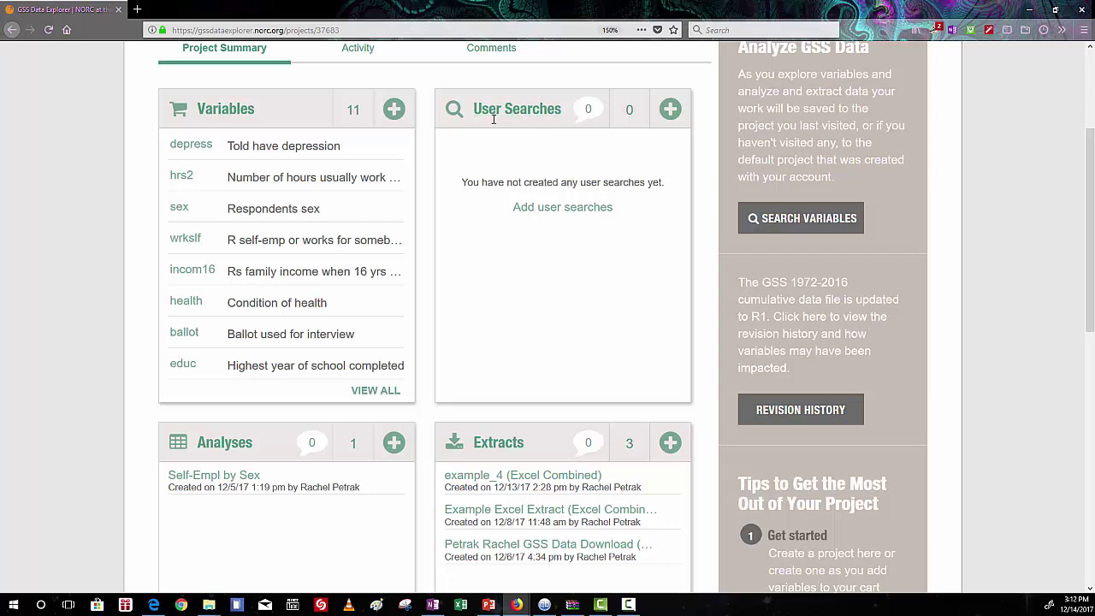
{"action": "scroll", "coordinate": [276, 508], "scroll_direction": "down", "scroll_amount": 2}
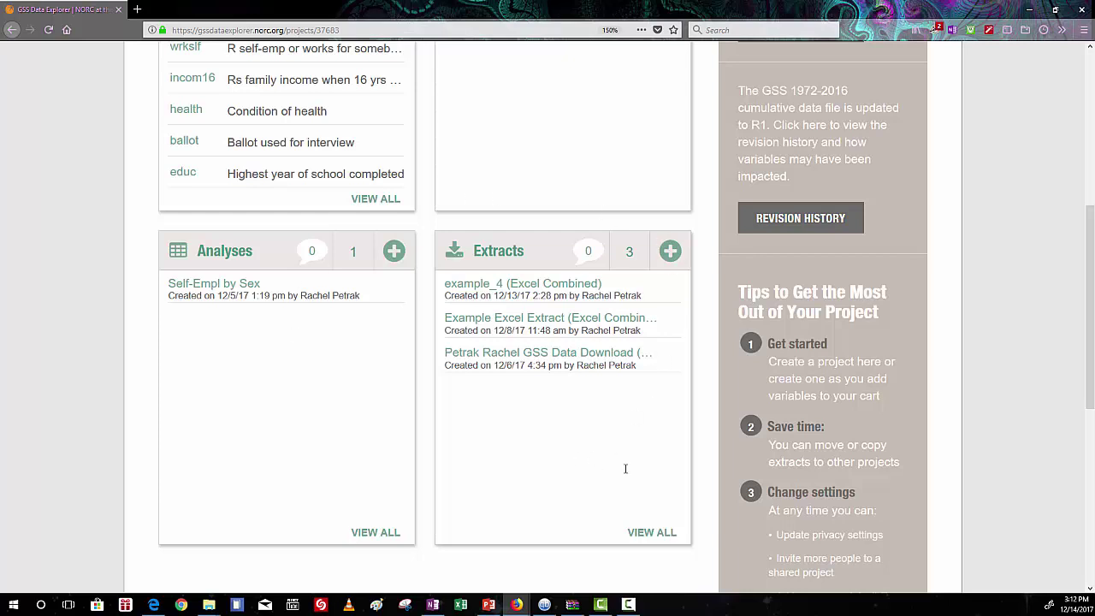
{"action": "scroll", "coordinate": [625, 469], "scroll_direction": "up", "scroll_amount": 3}
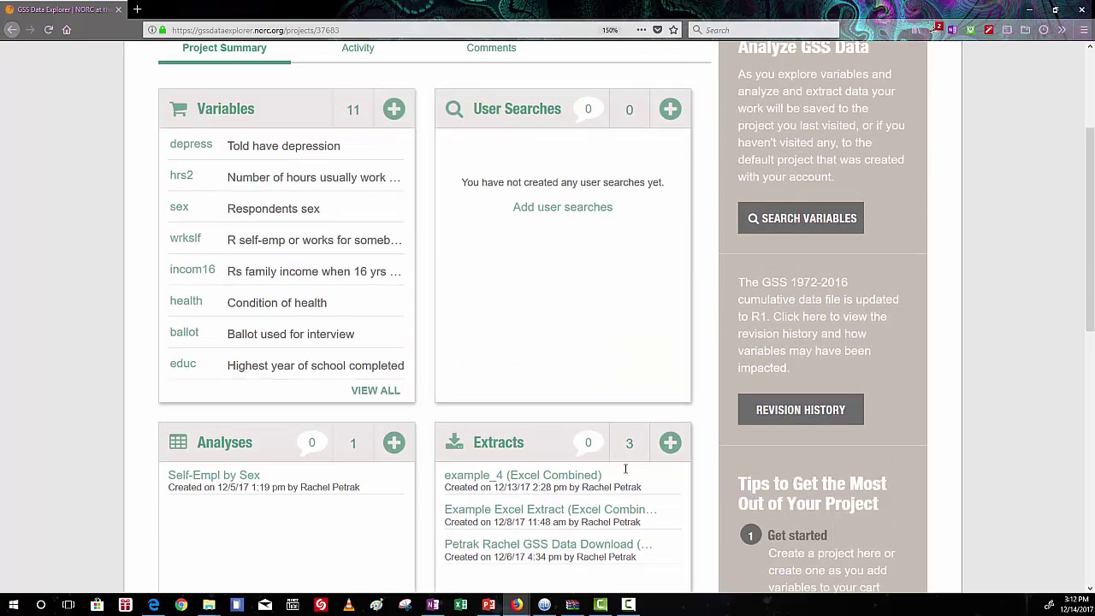
Start a new extract, reusing the earlier 'GSS Data Download' name with 'v4' appended
{"action": "left_click", "coordinate": [670, 445]}
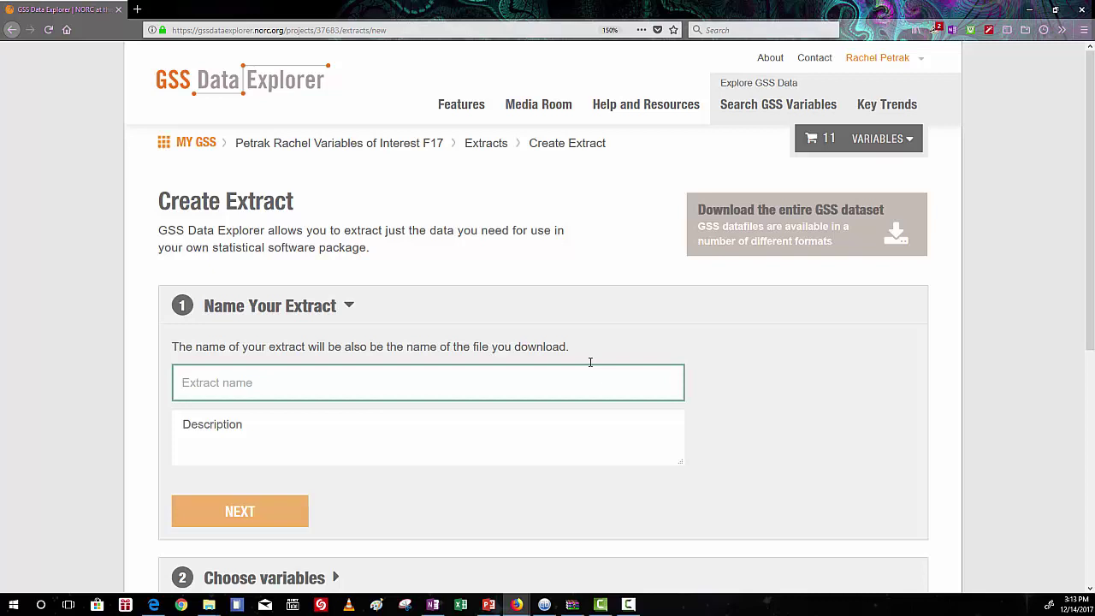
{"action": "scroll", "coordinate": [591, 359], "scroll_direction": "down", "scroll_amount": 3}
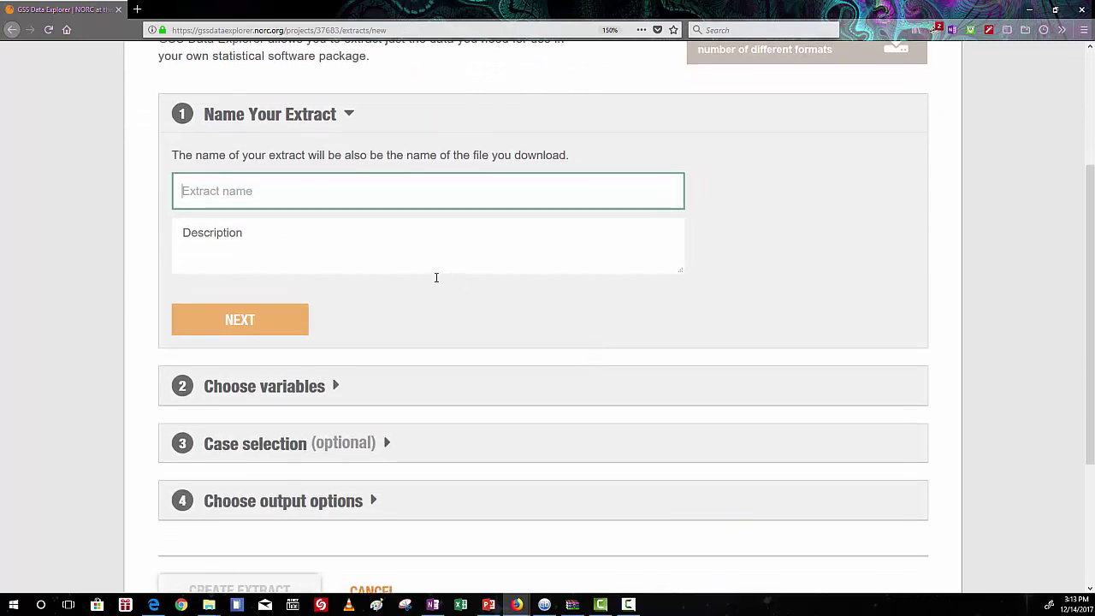
{"action": "left_click", "coordinate": [263, 193]}
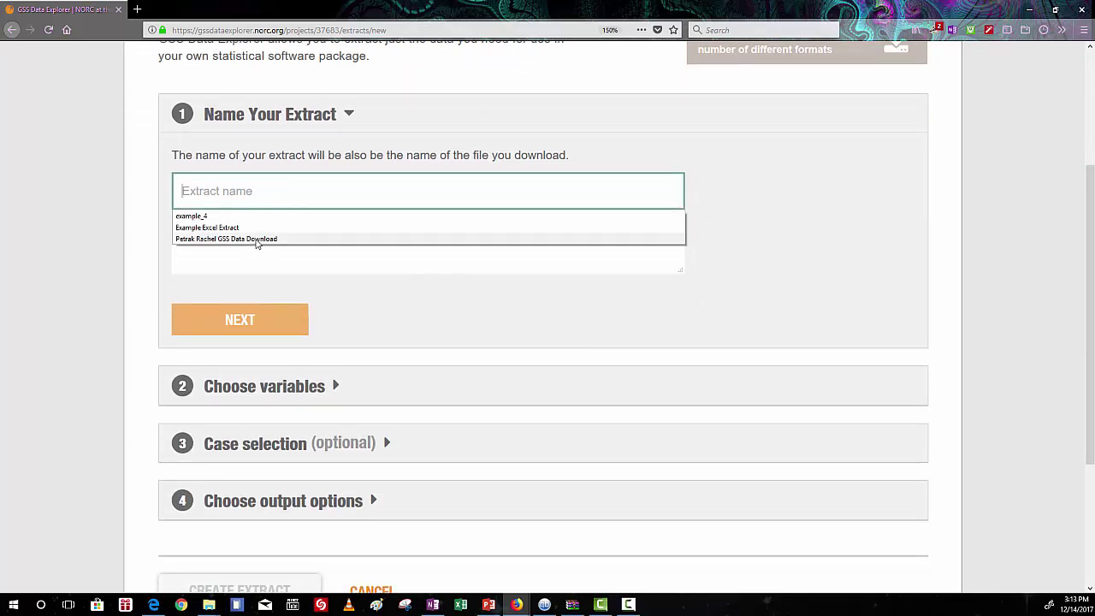
{"action": "left_click", "coordinate": [257, 239]}
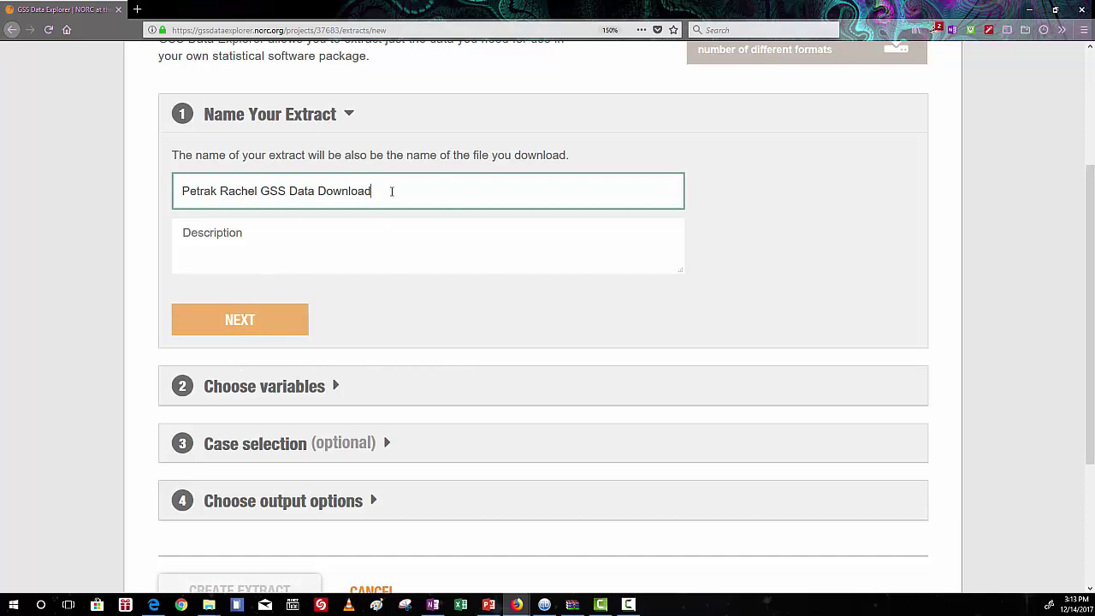
{"action": "type", "text": "v"}
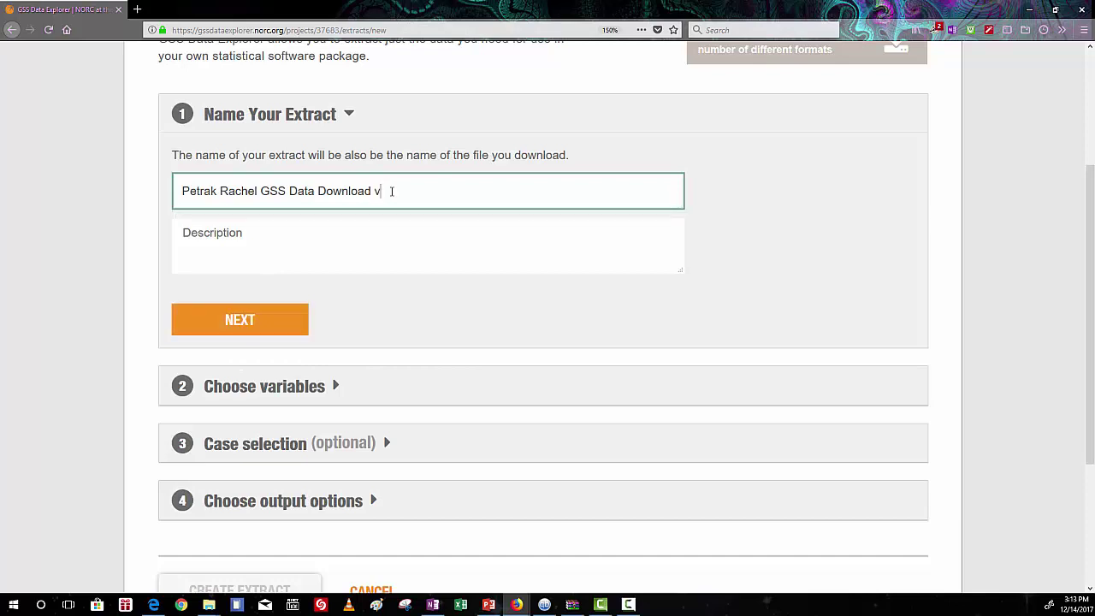
{"action": "type", "text": "4"}
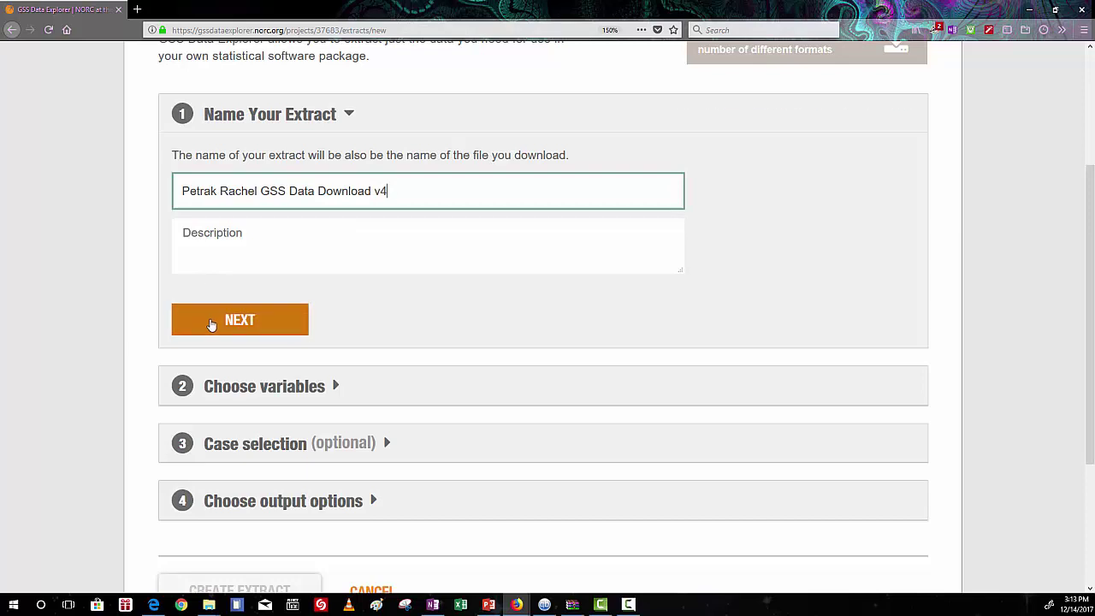
Confirm the extract name and review the 11 Variable Cart entries, from year to ballot
{"action": "left_click", "coordinate": [211, 321]}
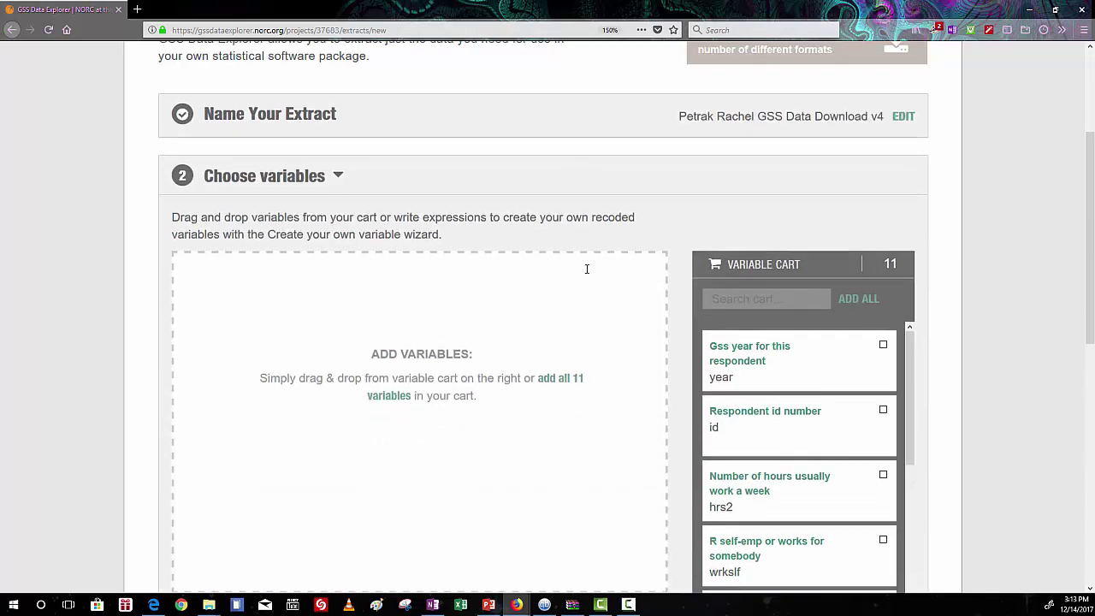
{"action": "scroll", "coordinate": [662, 252], "scroll_direction": "down", "scroll_amount": 2}
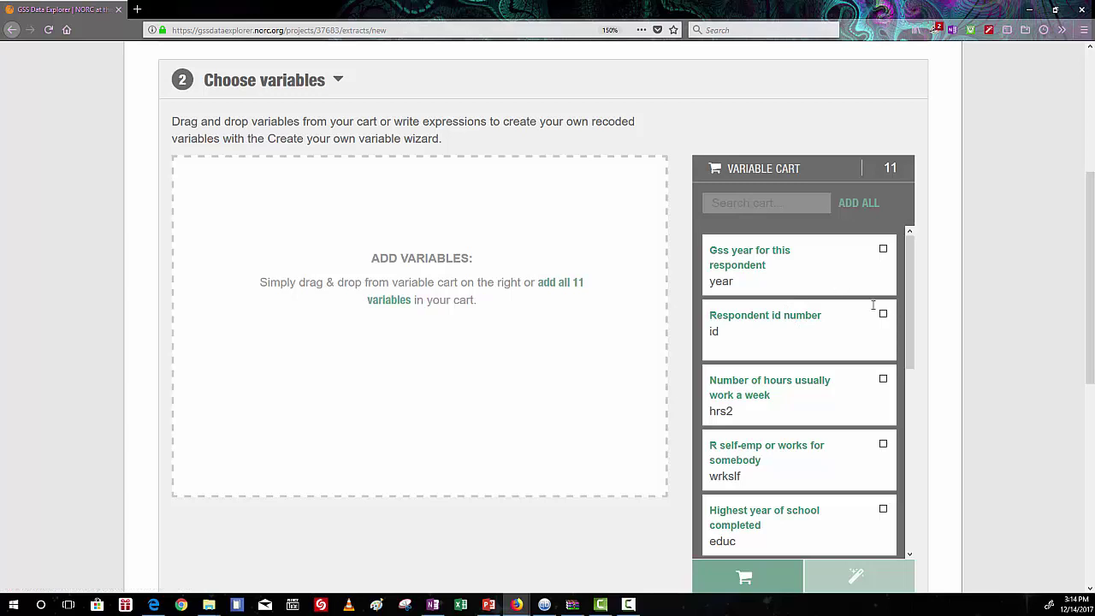
{"action": "left_click_drag", "start_coordinate": [910, 261], "coordinate": [934, 462]}
{"action": "scroll", "coordinate": [934, 464], "scroll_direction": "down", "scroll_amount": 2}
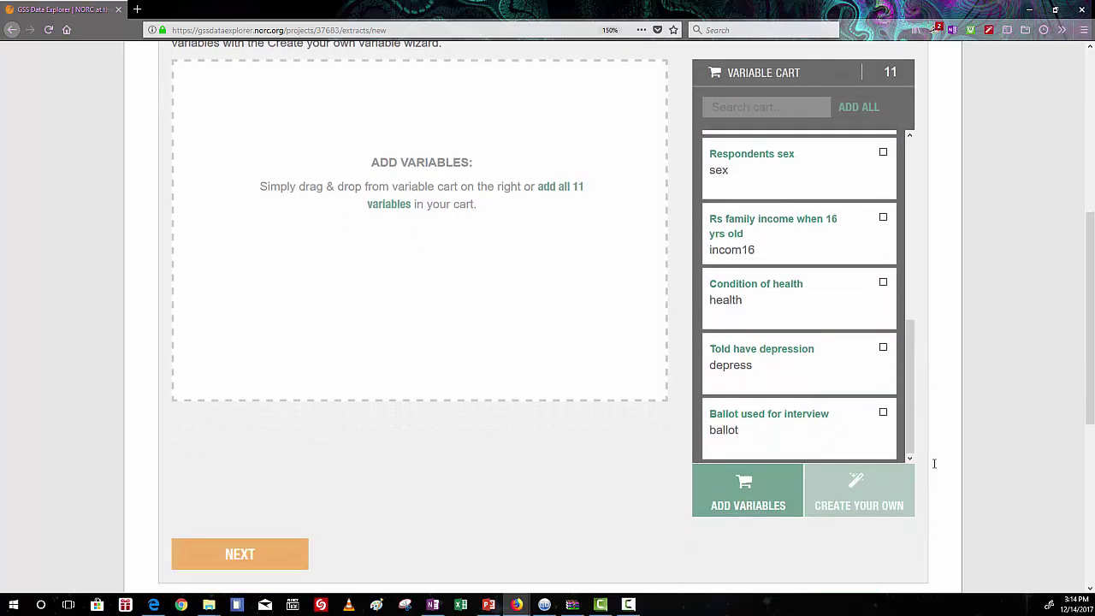
{"action": "scroll", "coordinate": [934, 464], "scroll_direction": "up", "scroll_amount": 2}
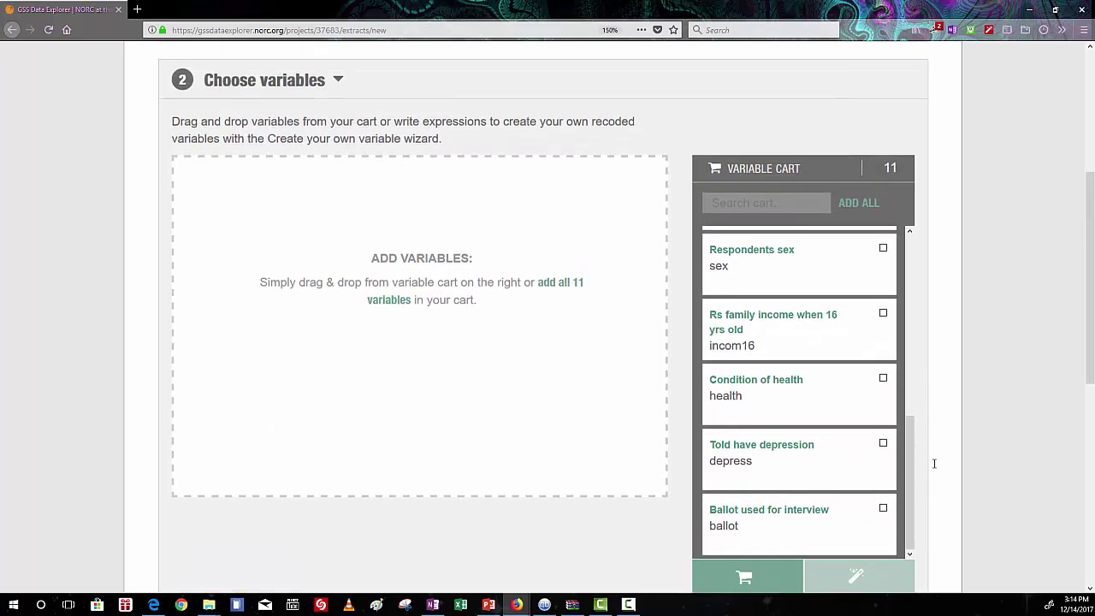
Add all 11 cart variables to the extract and check the resulting list
{"action": "left_click", "coordinate": [865, 204]}
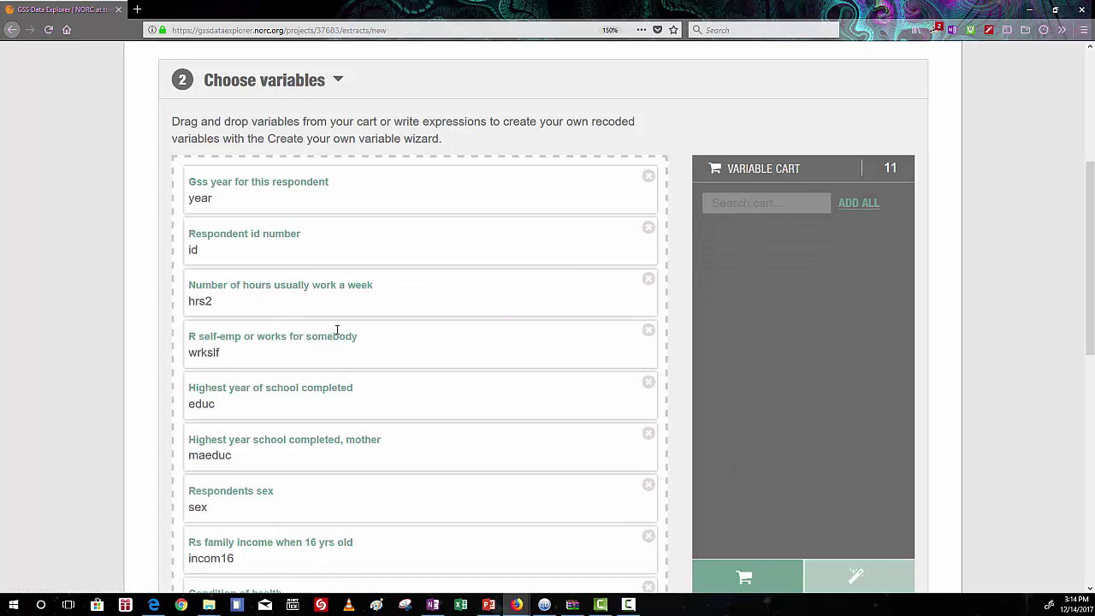
{"action": "scroll", "coordinate": [337, 330], "scroll_direction": "down", "scroll_amount": 2}
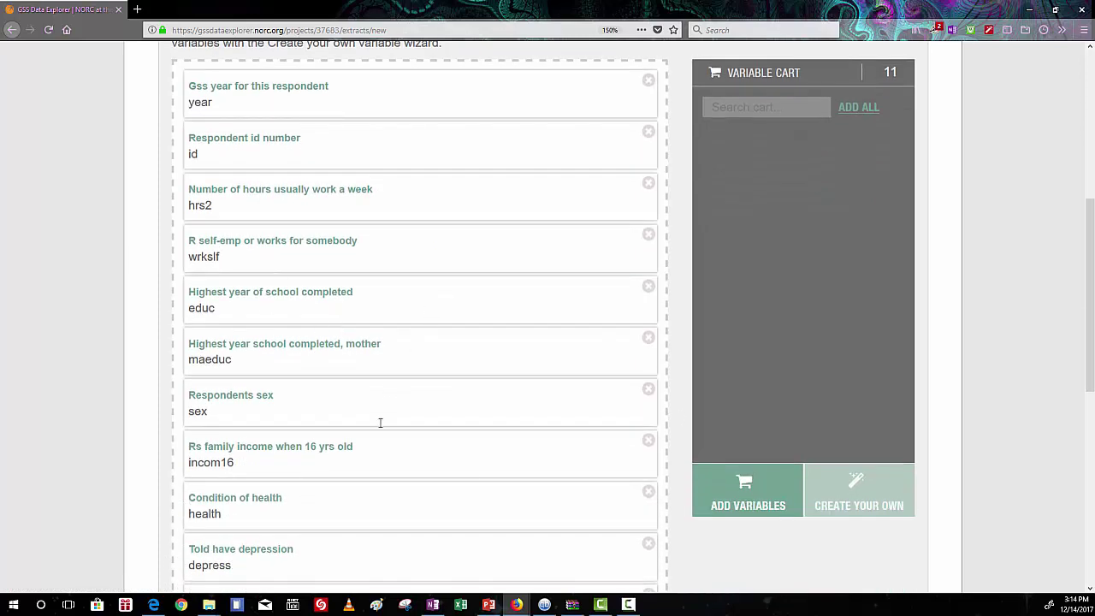
{"action": "scroll", "coordinate": [380, 423], "scroll_direction": "down", "scroll_amount": 4}
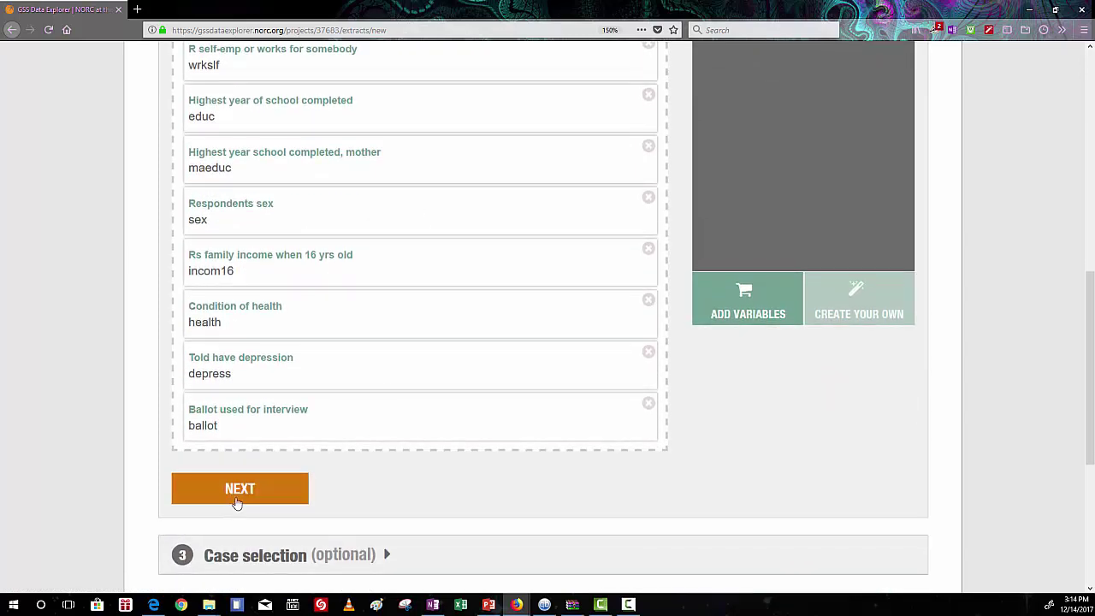
{"action": "scroll", "coordinate": [311, 470], "scroll_direction": "up", "scroll_amount": 4}
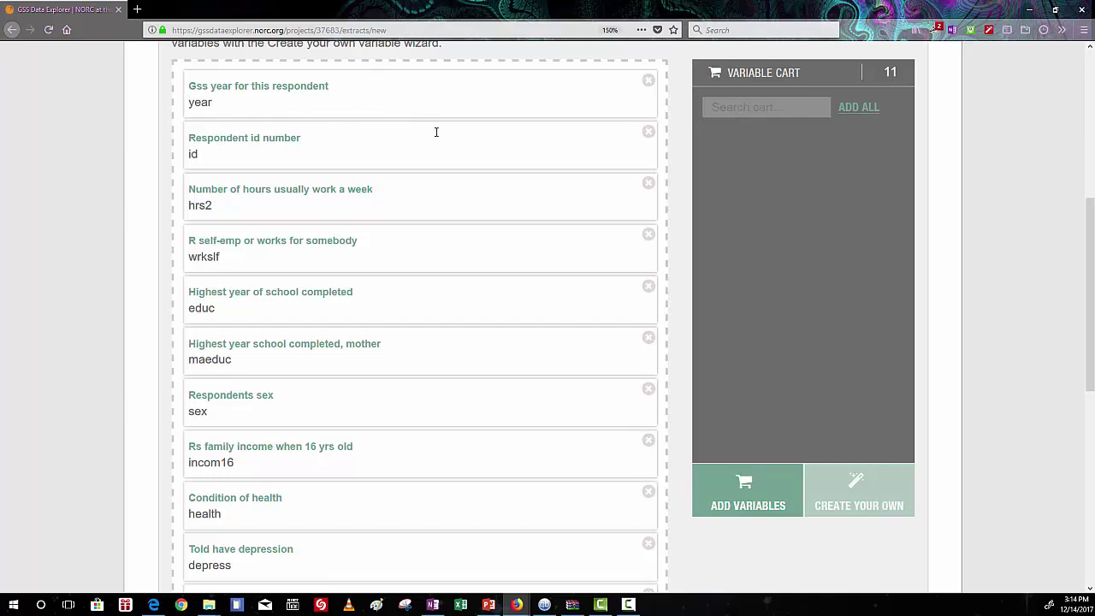
{"action": "scroll", "coordinate": [384, 349], "scroll_direction": "down", "scroll_amount": 5}
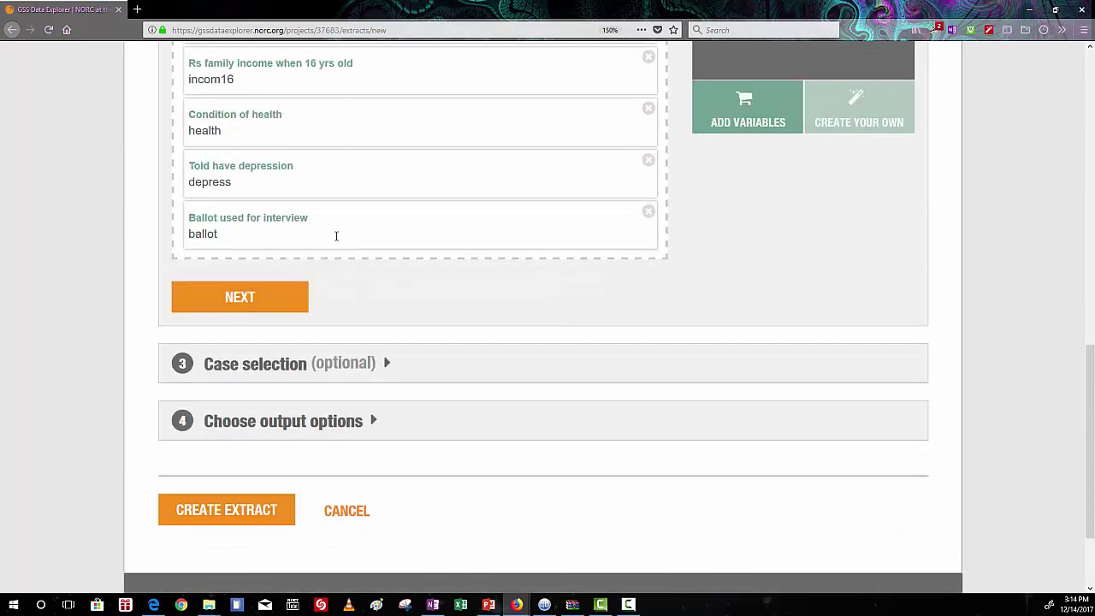
{"action": "scroll", "coordinate": [365, 282], "scroll_direction": "up", "scroll_amount": 2}
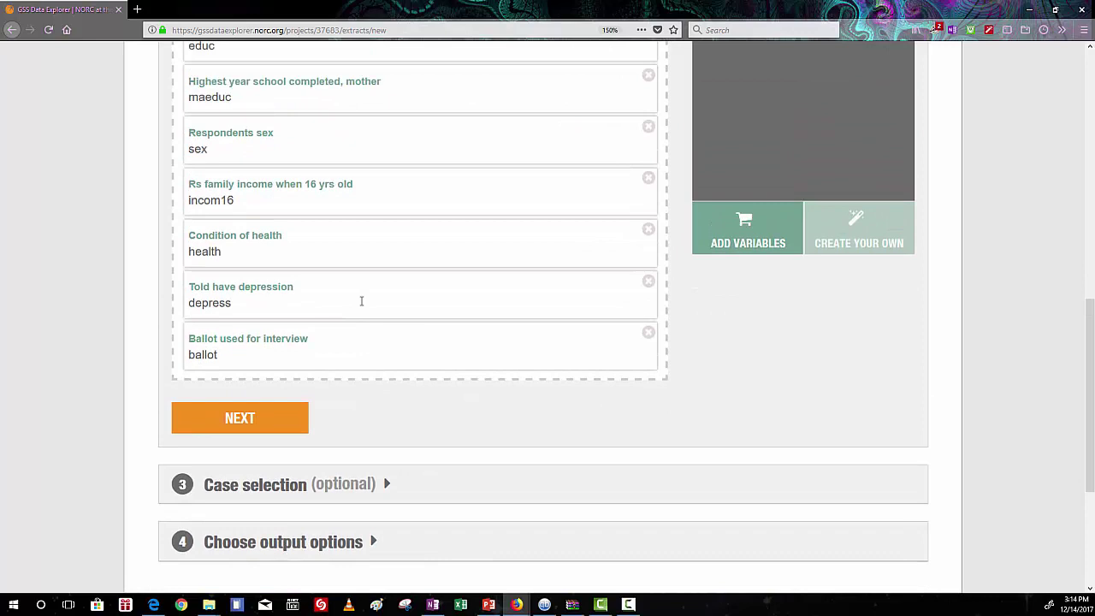
{"action": "scroll", "coordinate": [435, 279], "scroll_direction": "up", "scroll_amount": 2}
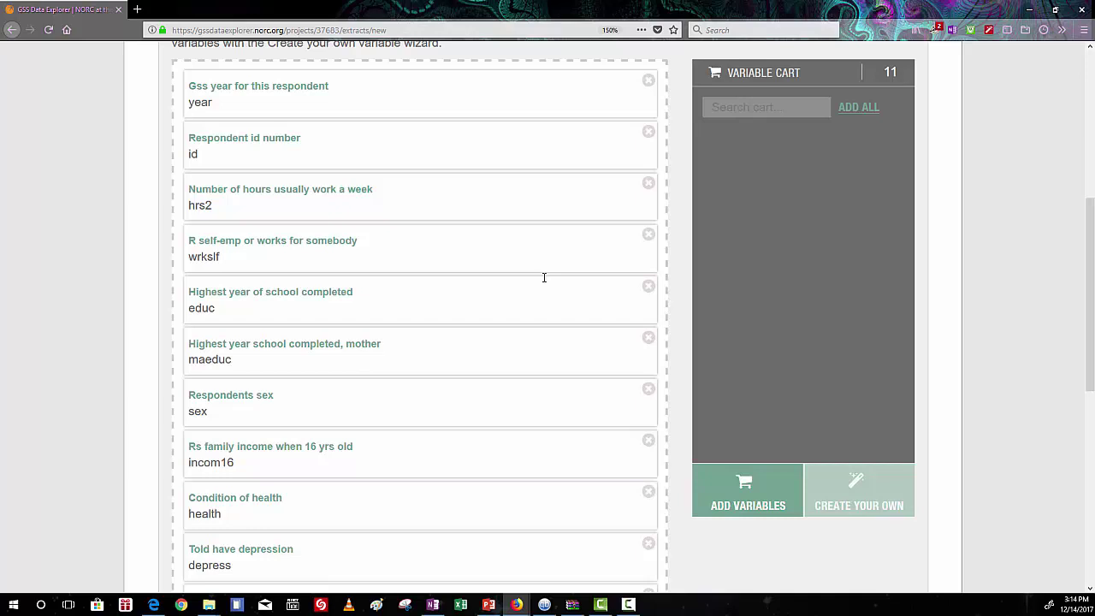
{"action": "scroll", "coordinate": [540, 315], "scroll_direction": "down", "scroll_amount": 5}
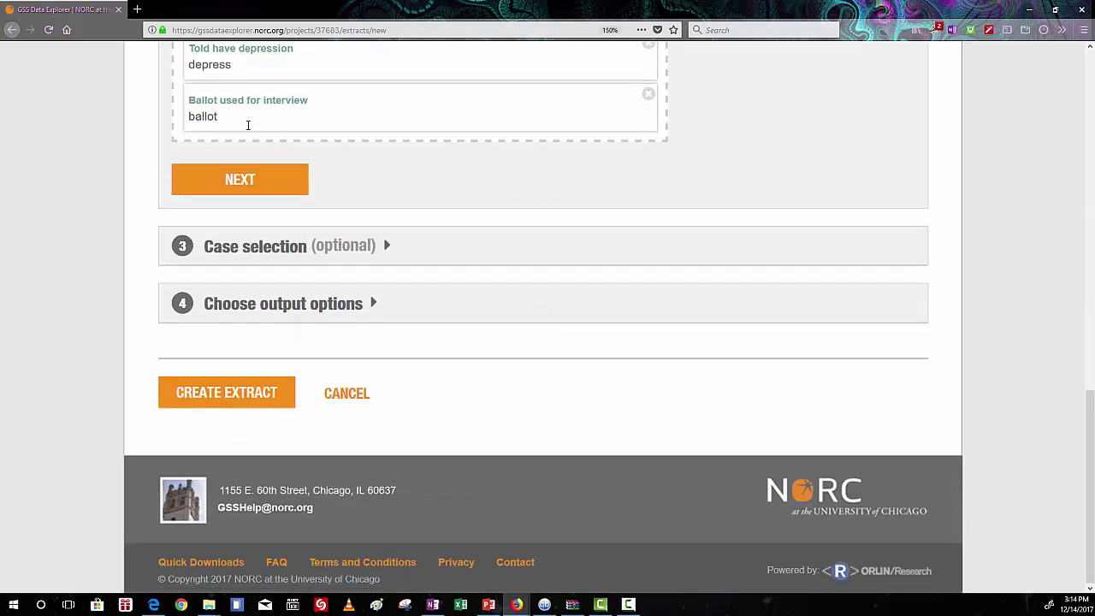
Confirm the chosen variables and look over the empty optional Case selection step
{"action": "left_click", "coordinate": [245, 179]}
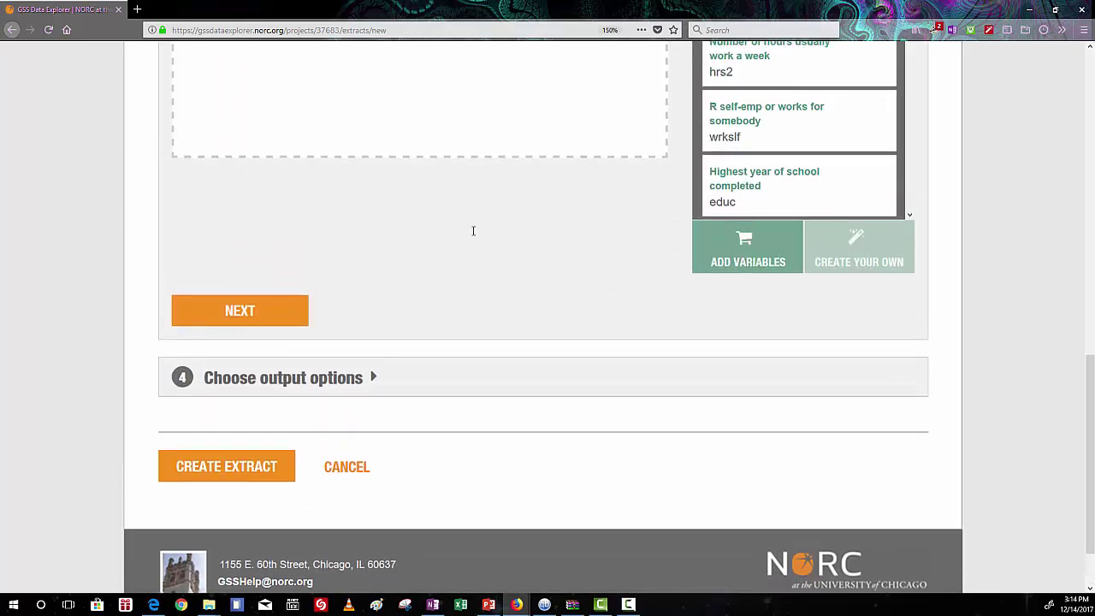
{"action": "scroll", "coordinate": [473, 231], "scroll_direction": "up", "scroll_amount": 1}
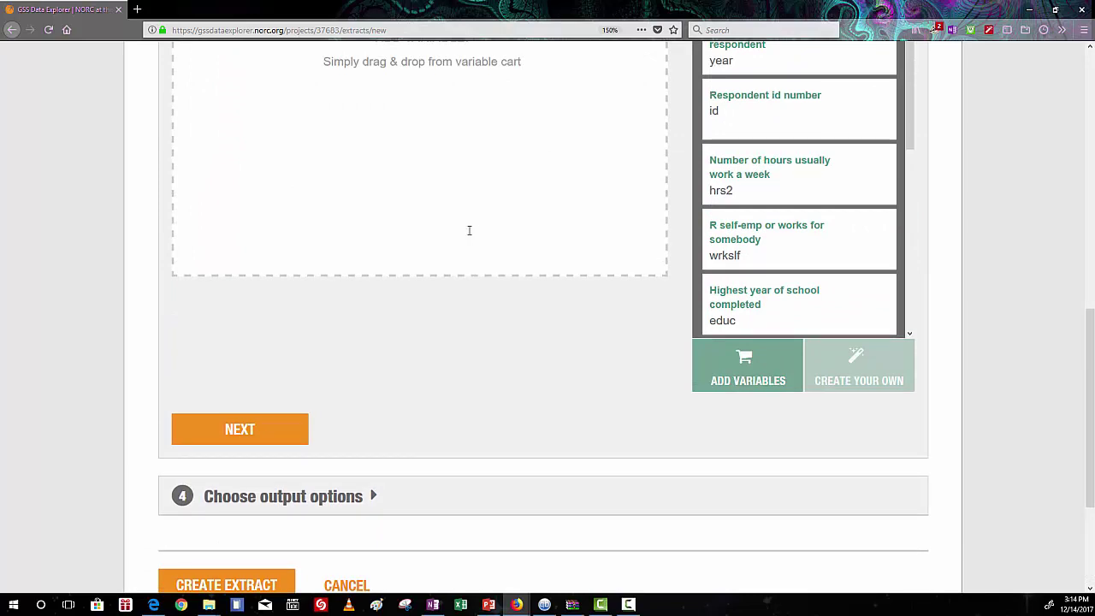
{"action": "scroll", "coordinate": [366, 382], "scroll_direction": "up", "scroll_amount": 3}
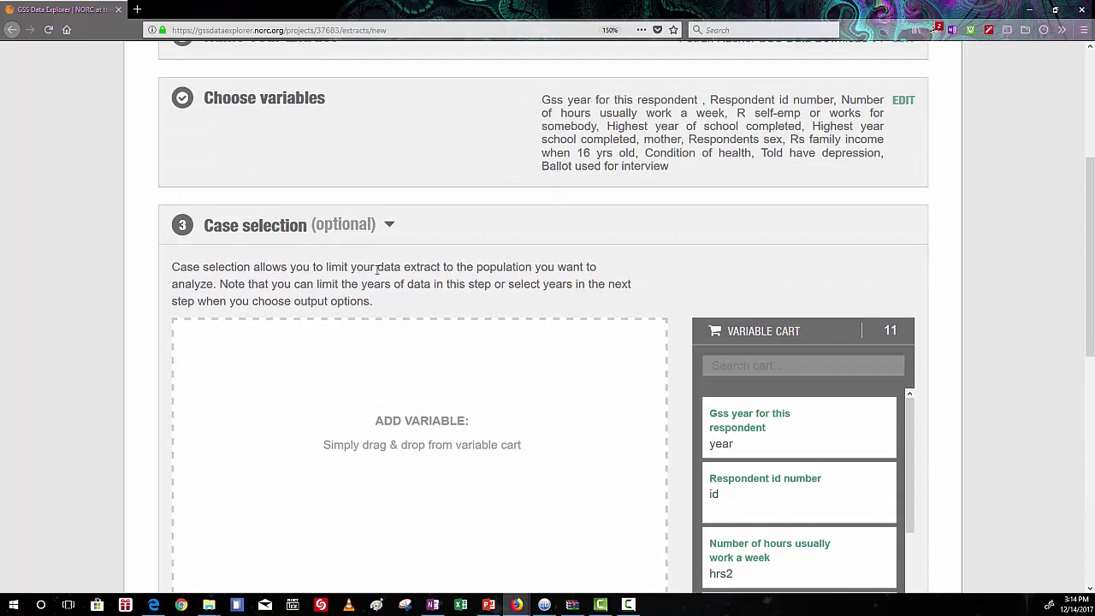
{"action": "scroll", "coordinate": [377, 270], "scroll_direction": "down", "scroll_amount": 1}
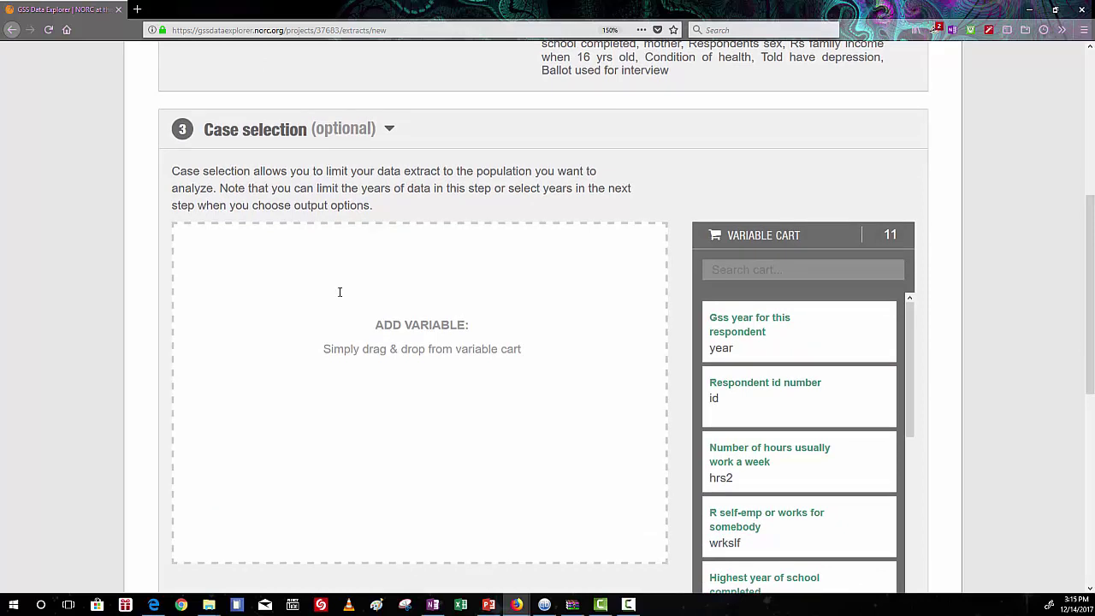
{"action": "scroll", "coordinate": [340, 291], "scroll_direction": "down", "scroll_amount": 4}
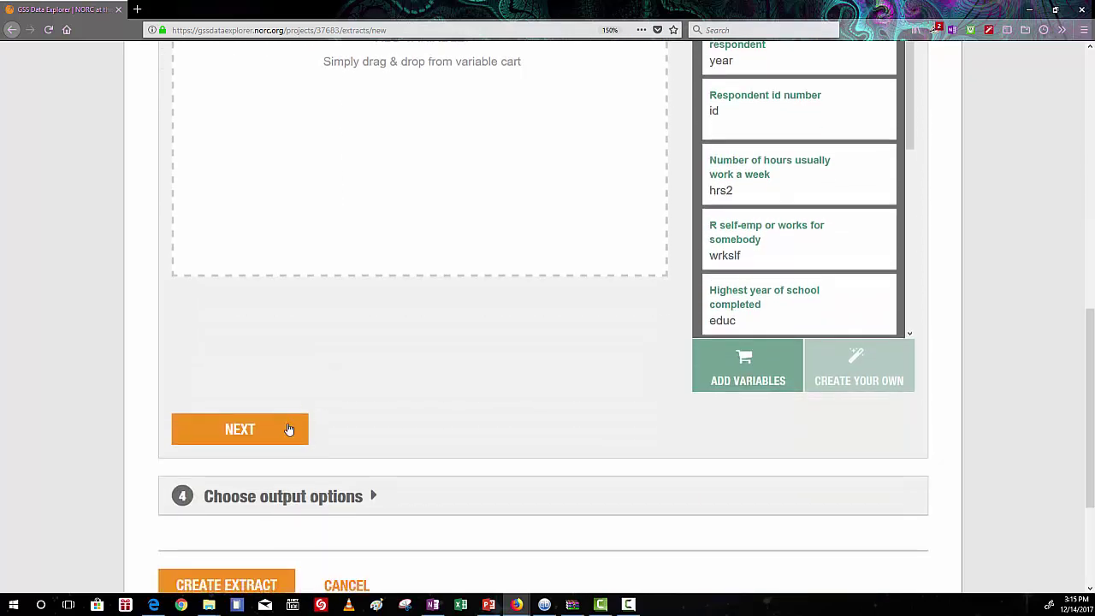
Skip case selection and switch the output years from all years to selecting certain years
{"action": "left_click", "coordinate": [285, 438]}
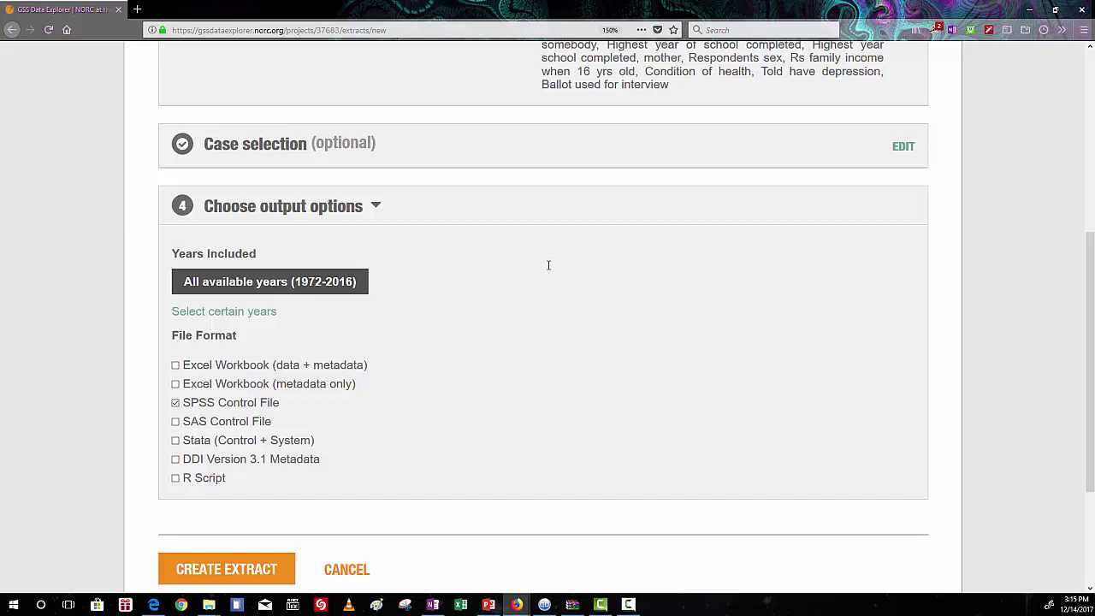
{"action": "scroll", "coordinate": [548, 266], "scroll_direction": "down", "scroll_amount": 2}
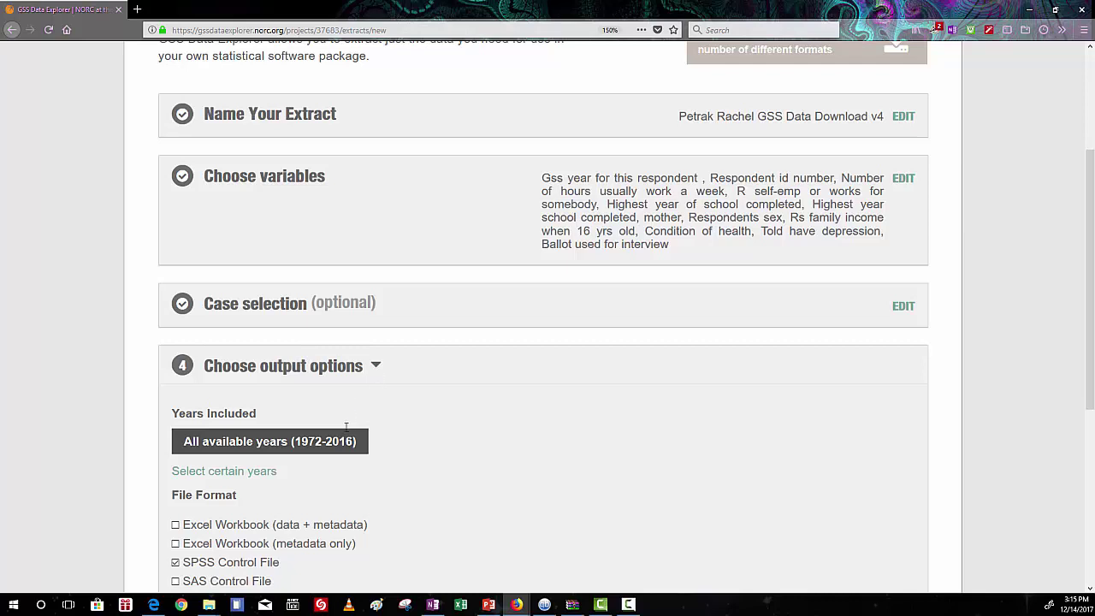
{"action": "scroll", "coordinate": [378, 437], "scroll_direction": "down", "scroll_amount": 3}
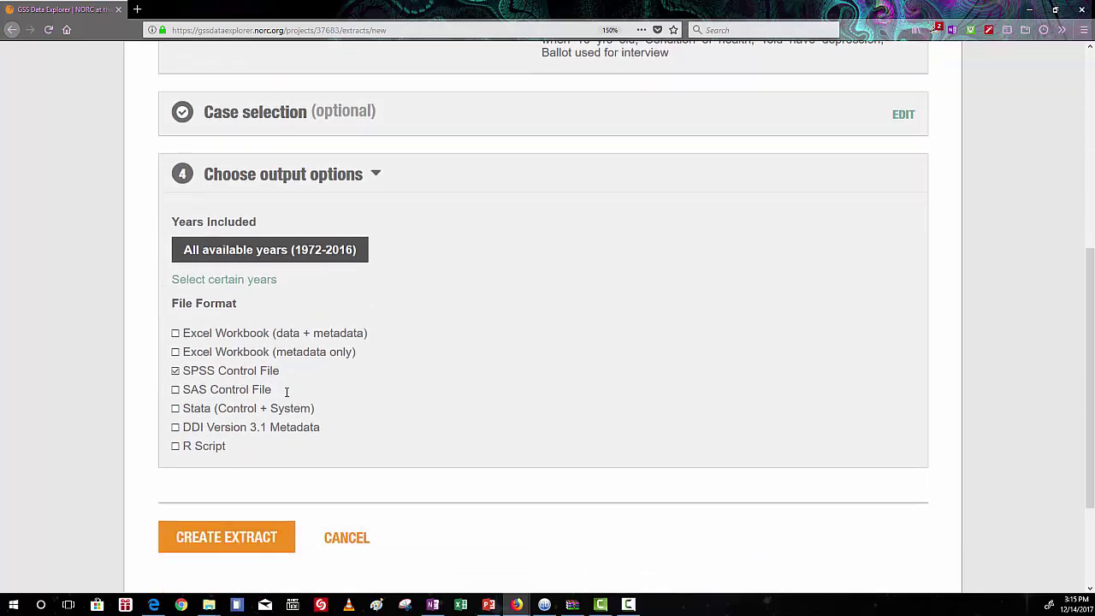
{"action": "left_click", "coordinate": [237, 289]}
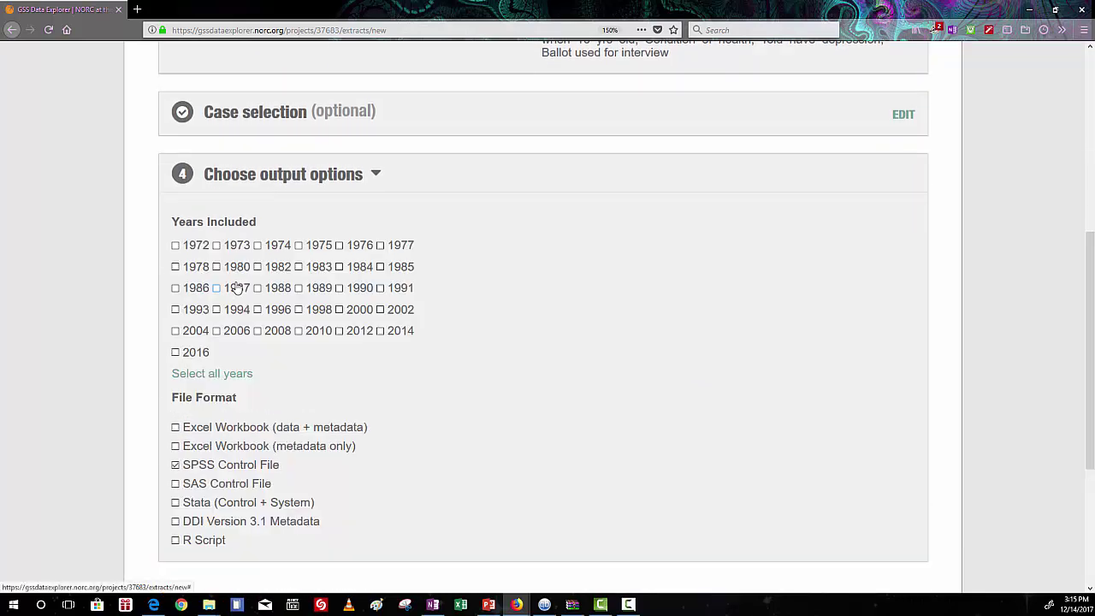
Select only year 2014 and change the format from SPSS Control File to Excel Workbook (data + metadata)
{"action": "left_click", "coordinate": [380, 332]}
{"action": "left_click", "coordinate": [175, 465]}
{"action": "left_click", "coordinate": [176, 427]}
{"action": "scroll", "coordinate": [338, 469], "scroll_direction": "down", "scroll_amount": 2}
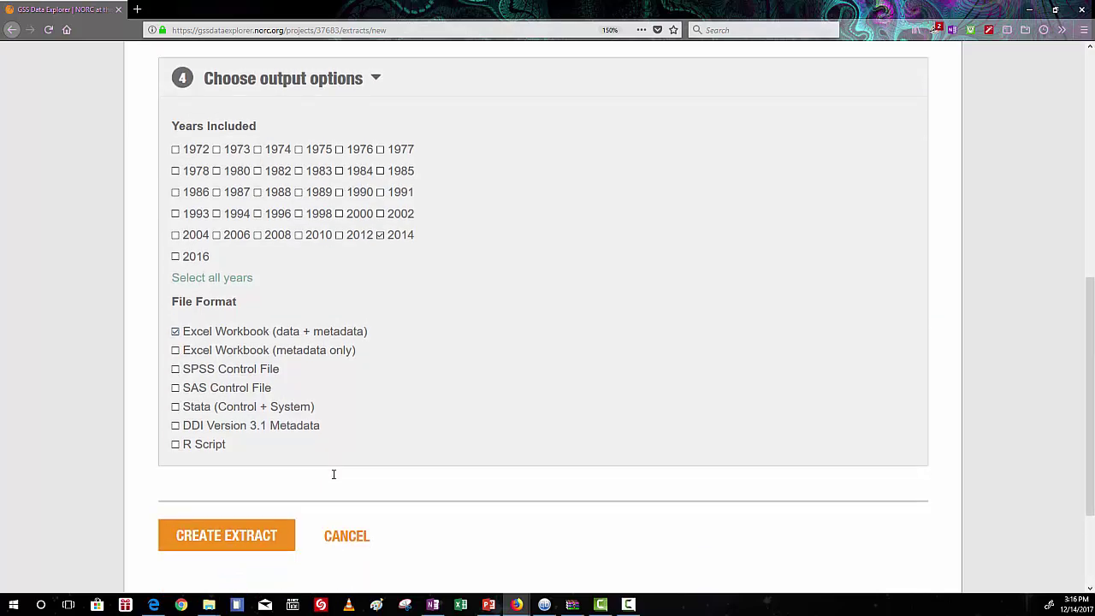
Submit the v4 extract with the 2014, Excel workbook settings
{"action": "left_click", "coordinate": [256, 544]}
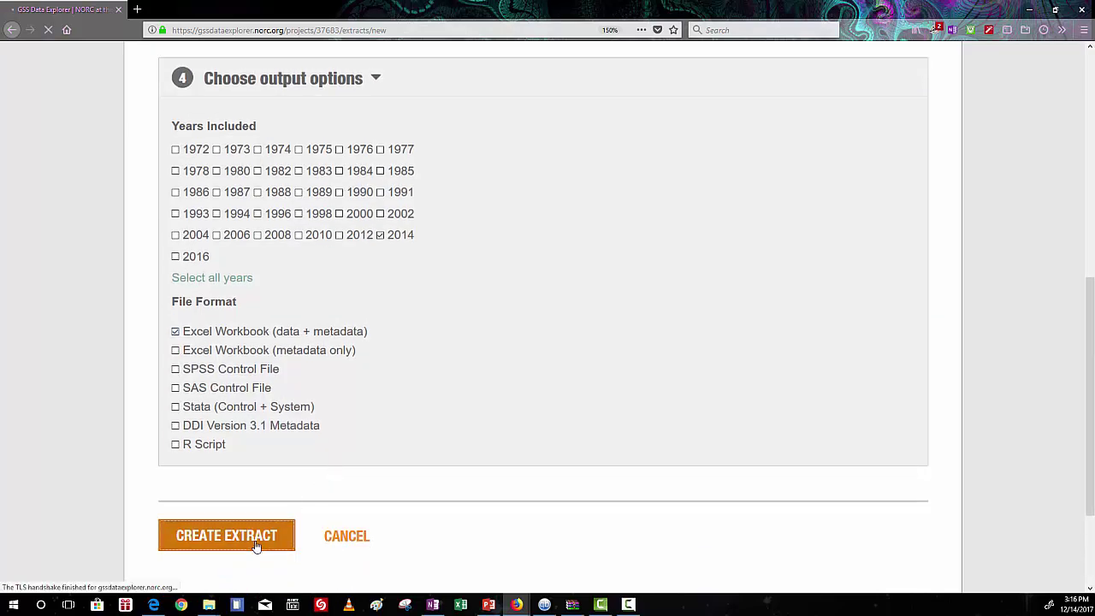